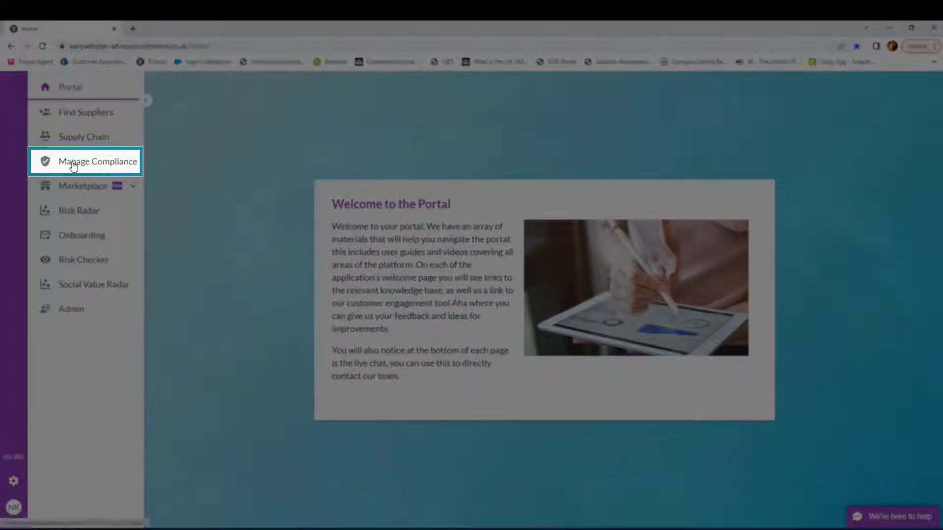
Step: From Manage Compliance, show the full status category list and expand the Financials requirements
{"action": "left_click", "coordinate": [73, 167]}
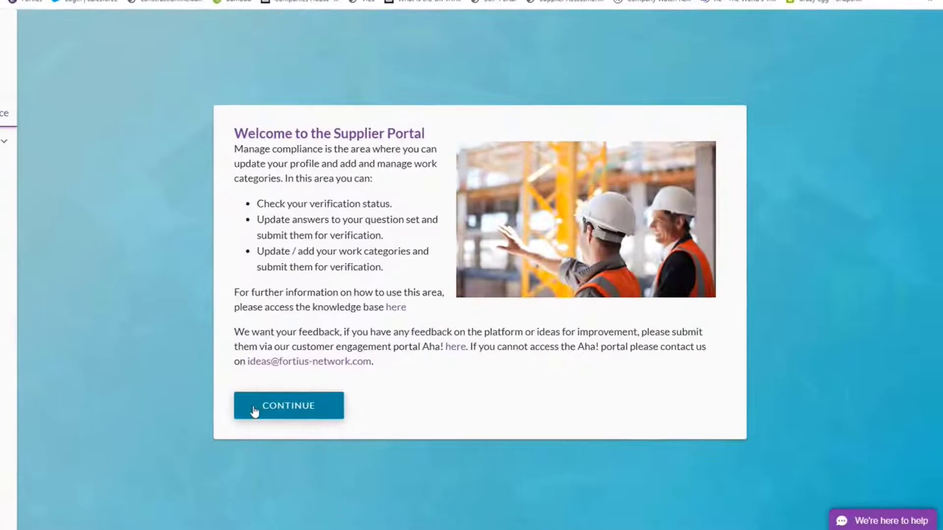
{"action": "left_click", "coordinate": [338, 421]}
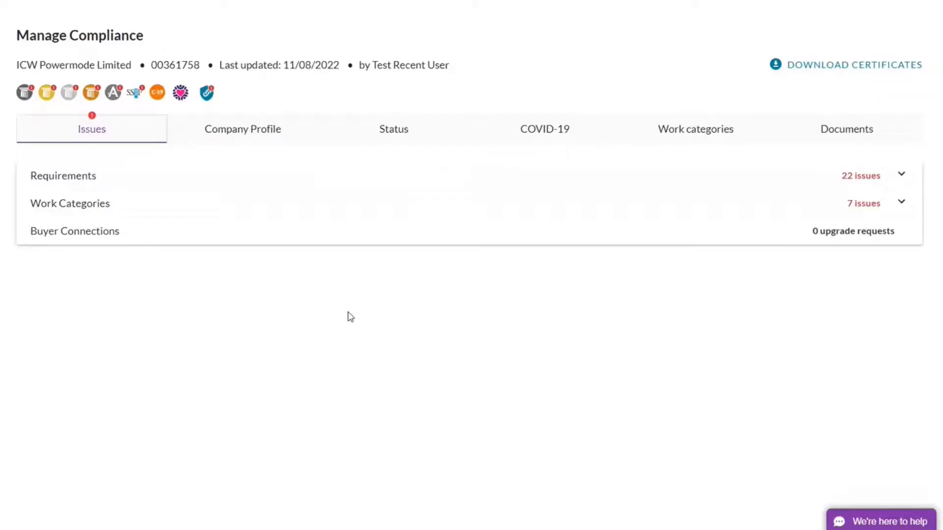
{"action": "left_click", "coordinate": [398, 134]}
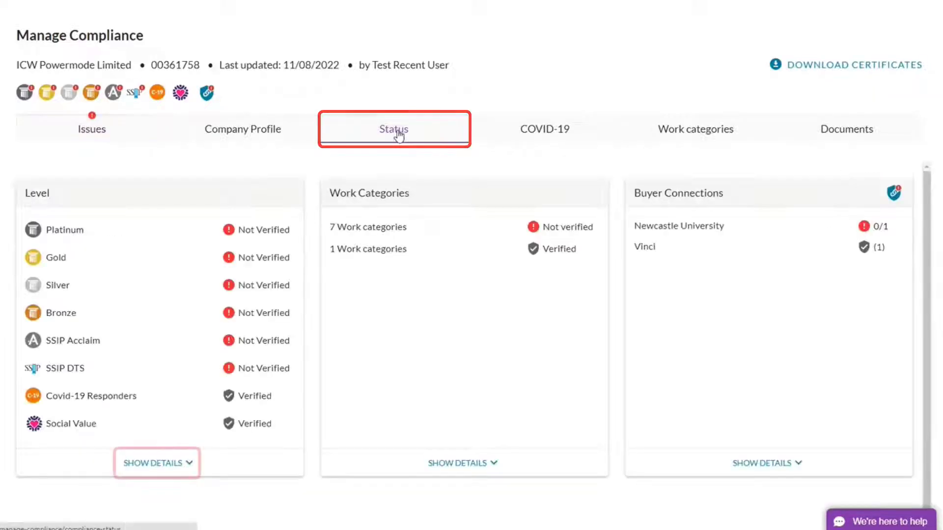
{"action": "left_click", "coordinate": [155, 464]}
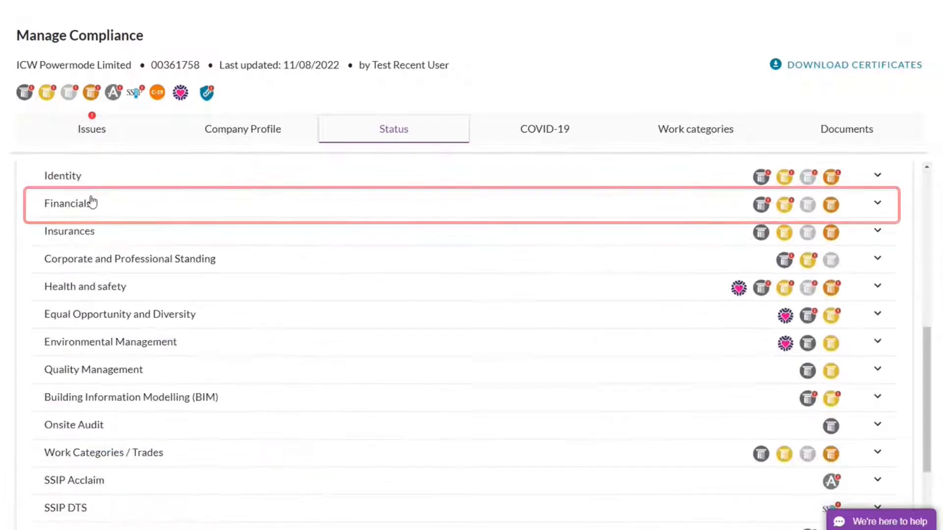
{"action": "left_click", "coordinate": [878, 206]}
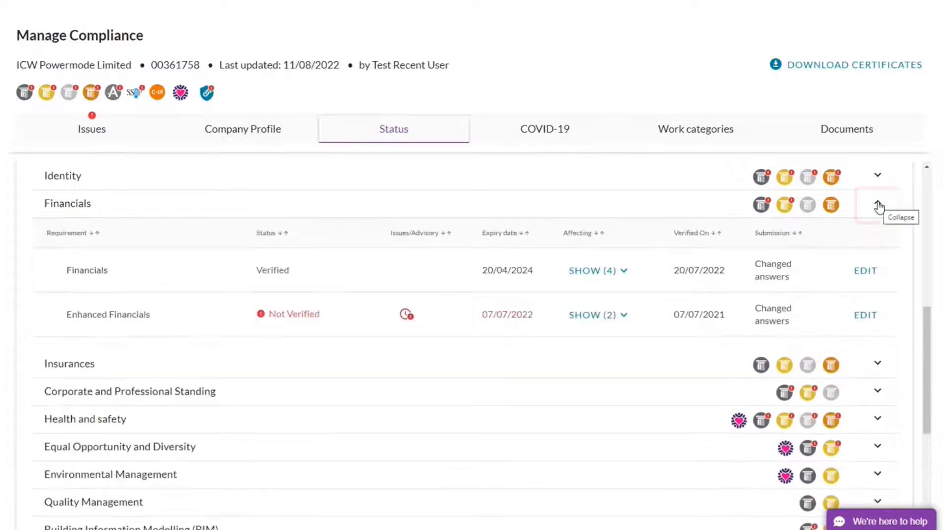
Step: Open the Financials requirement for editing, keeping the small company accounts type
{"action": "left_click", "coordinate": [865, 271]}
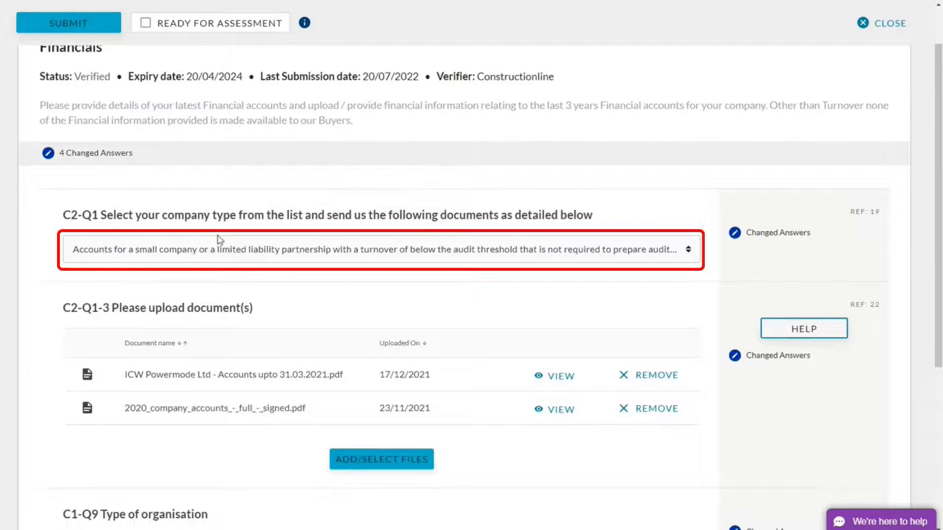
{"action": "left_click", "coordinate": [215, 259]}
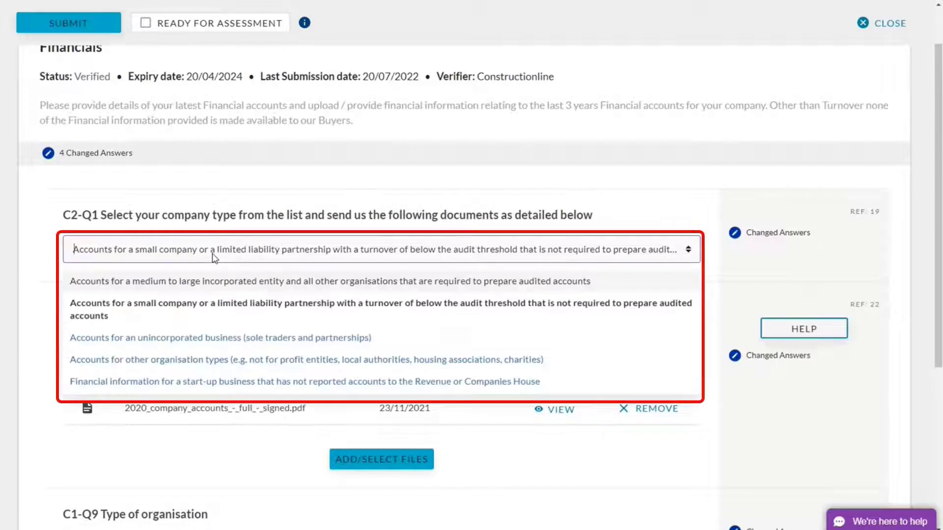
{"action": "left_click", "coordinate": [198, 308]}
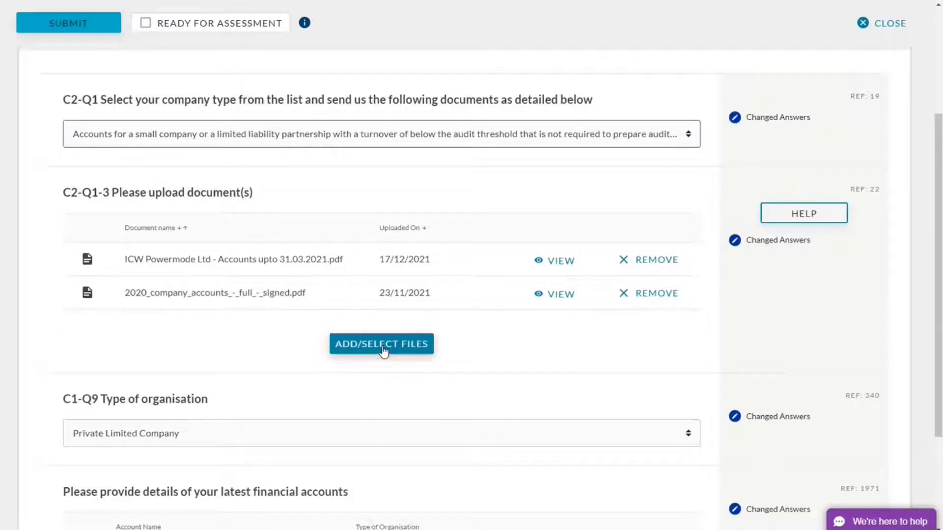
Step: Attach Test Limited Company Aug 2022.pdf and keep Private Limited Company as organisation type
{"action": "left_click", "coordinate": [383, 349]}
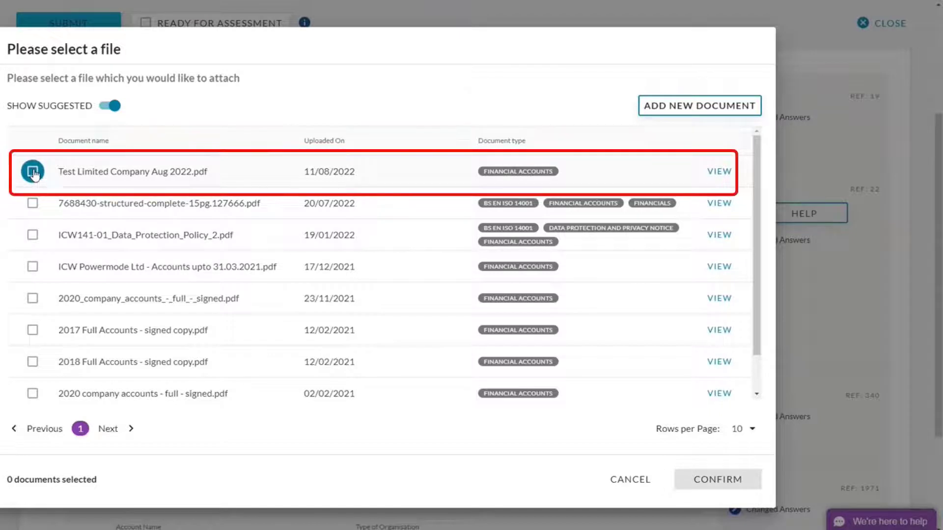
{"action": "left_click", "coordinate": [32, 171]}
{"action": "key", "text": "Return"}
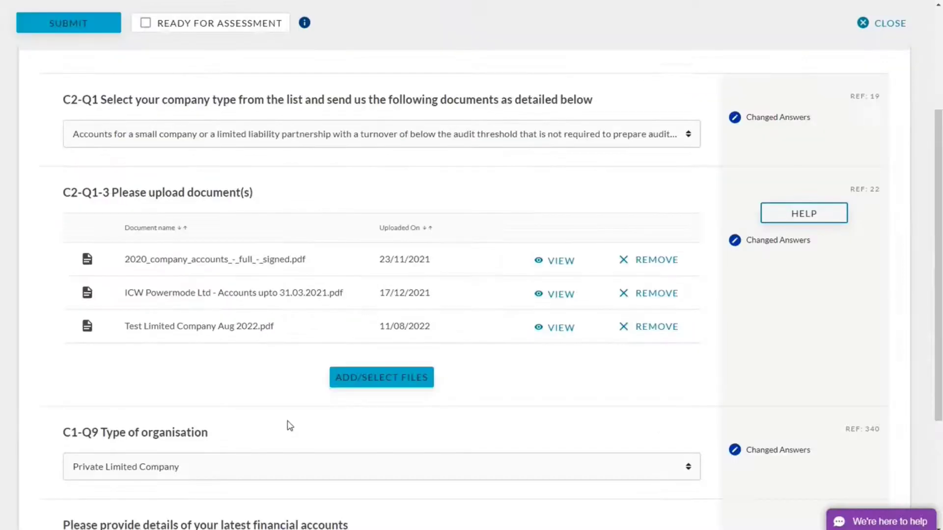
{"action": "left_click", "coordinate": [163, 353]}
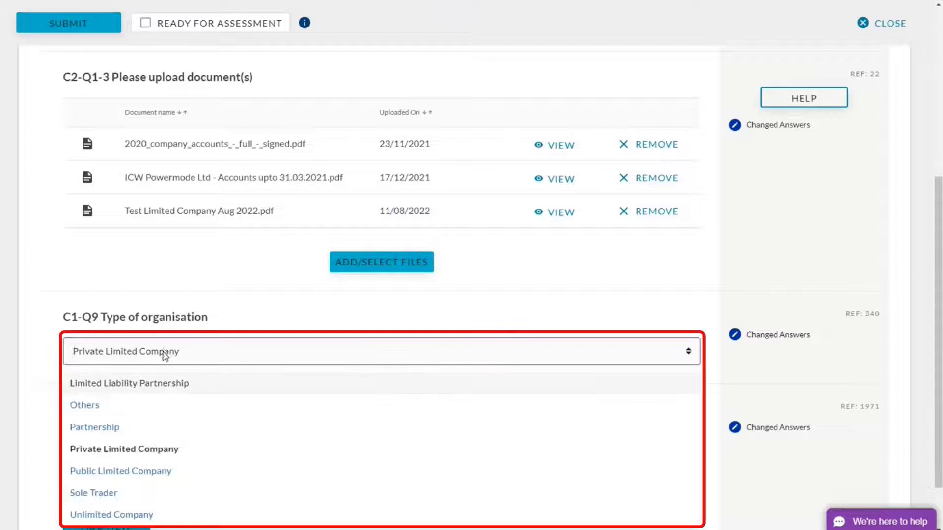
{"action": "left_click", "coordinate": [107, 450]}
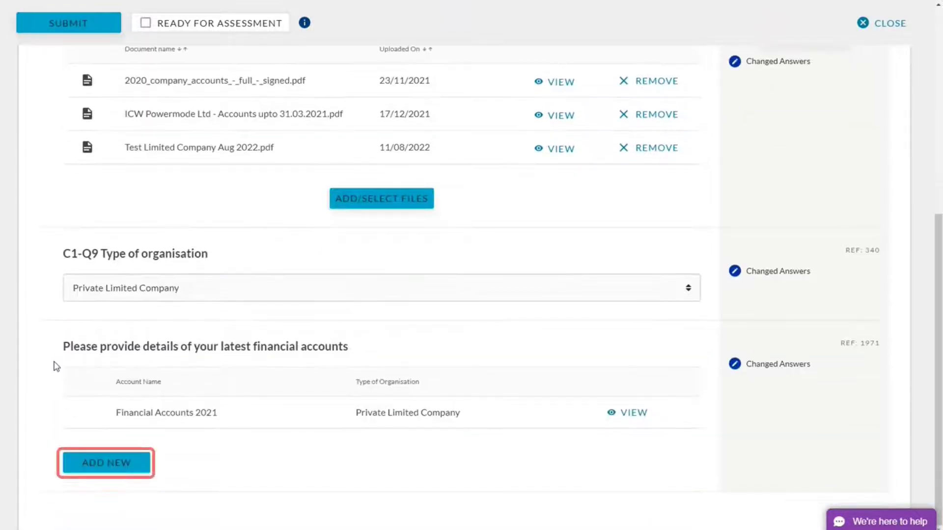
Step: Add new financial accounts as a Private Limited Company with small company accounts type
{"action": "left_click", "coordinate": [95, 464]}
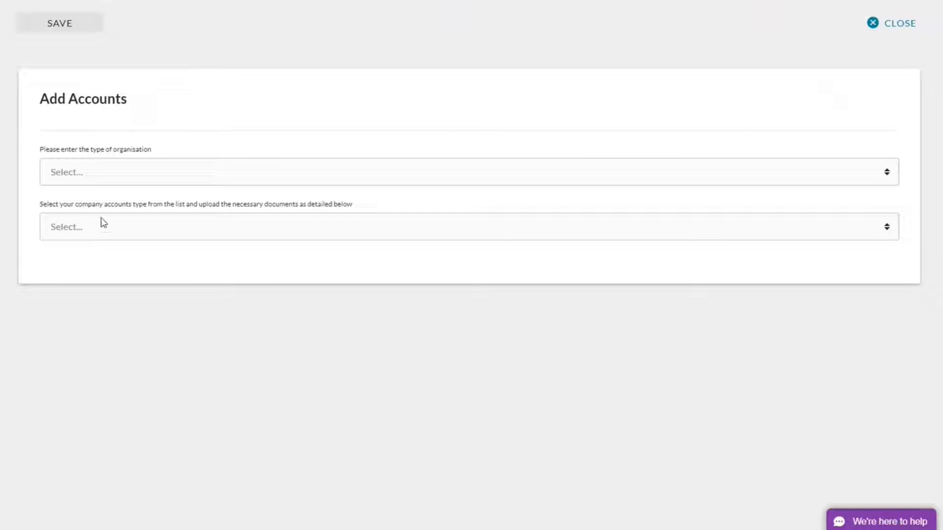
{"action": "left_click", "coordinate": [98, 173]}
{"action": "left_click", "coordinate": [92, 247]}
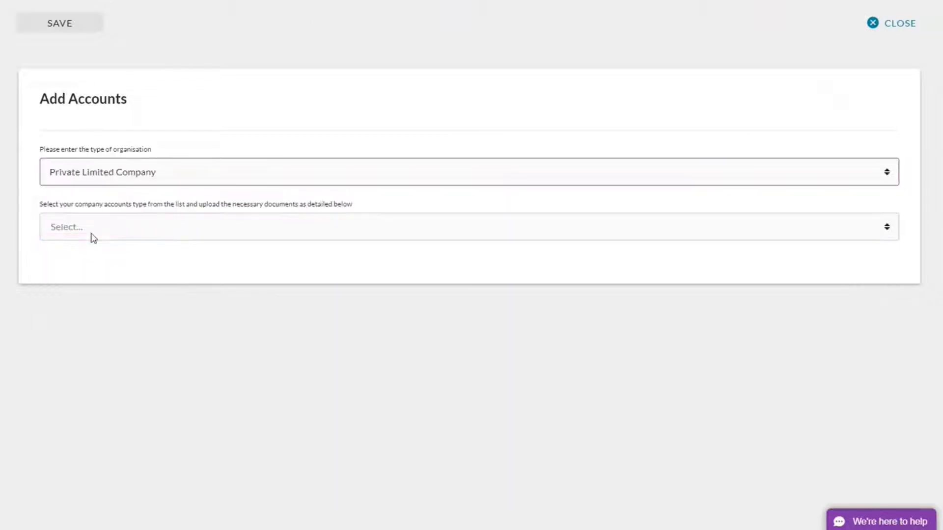
{"action": "left_click", "coordinate": [99, 225]}
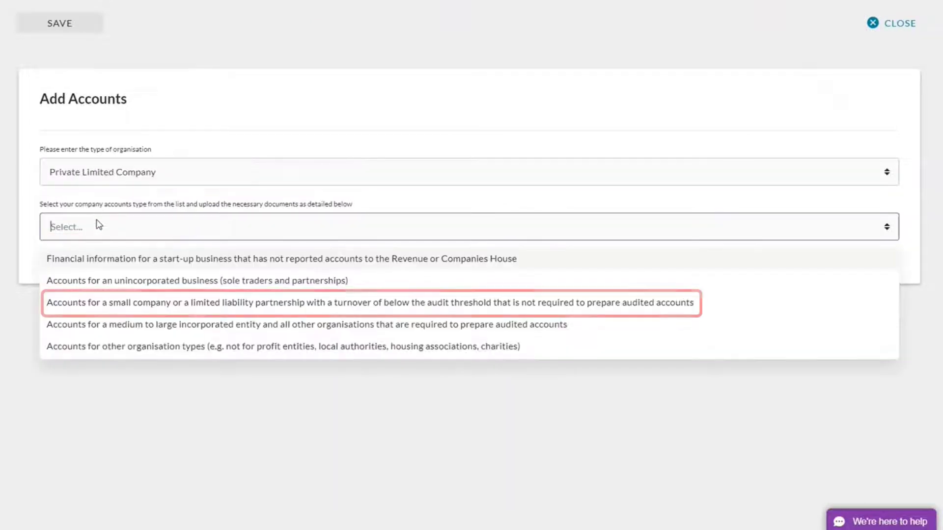
{"action": "left_click", "coordinate": [110, 301]}
Step: Set accounts year 2022, last accounts date 30/04/2022, and check the 12-month period
{"action": "left_click", "coordinate": [112, 331]}
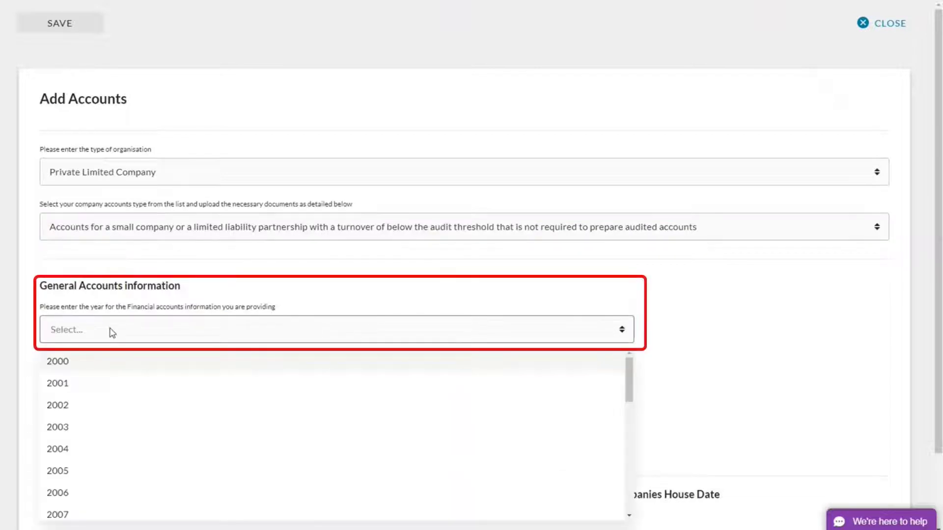
{"action": "type", "text": "2022"}
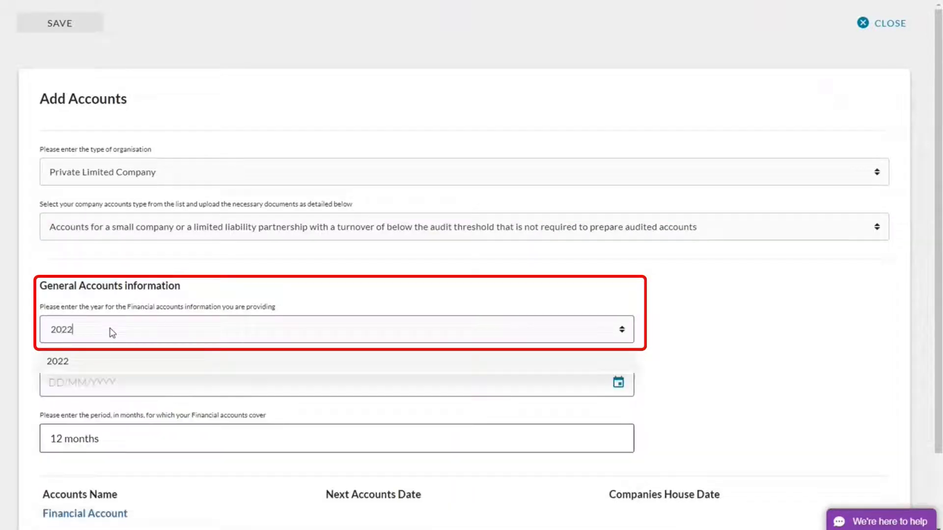
{"action": "left_click", "coordinate": [102, 359]}
{"action": "left_click", "coordinate": [85, 381]}
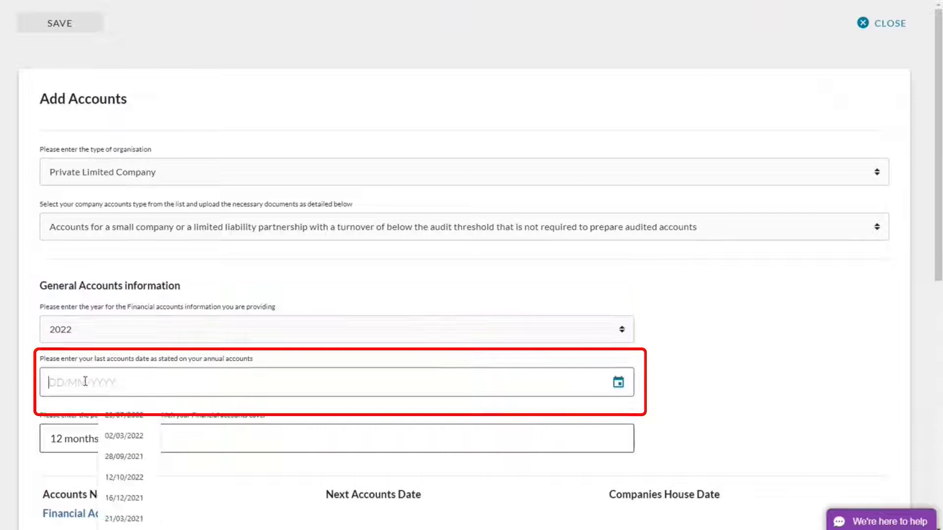
{"action": "type", "text": "30/04/"}
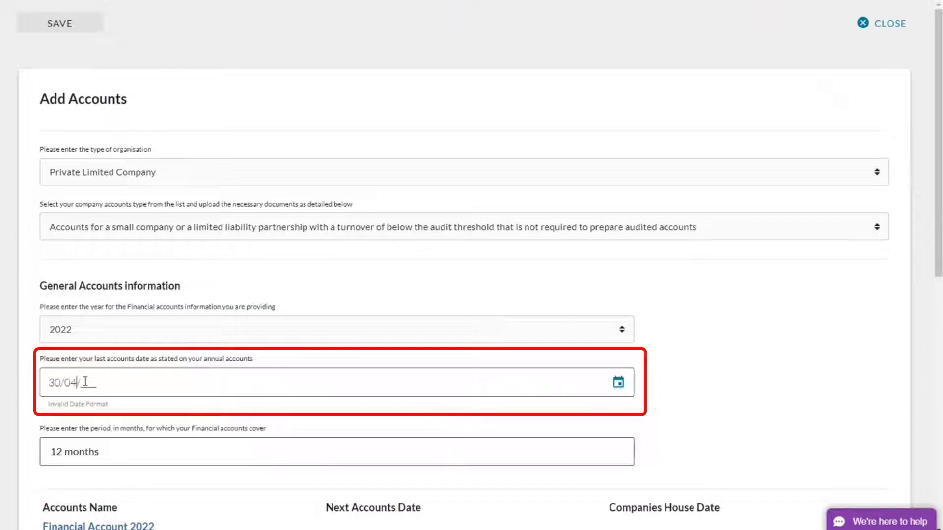
{"action": "type", "text": "2022"}
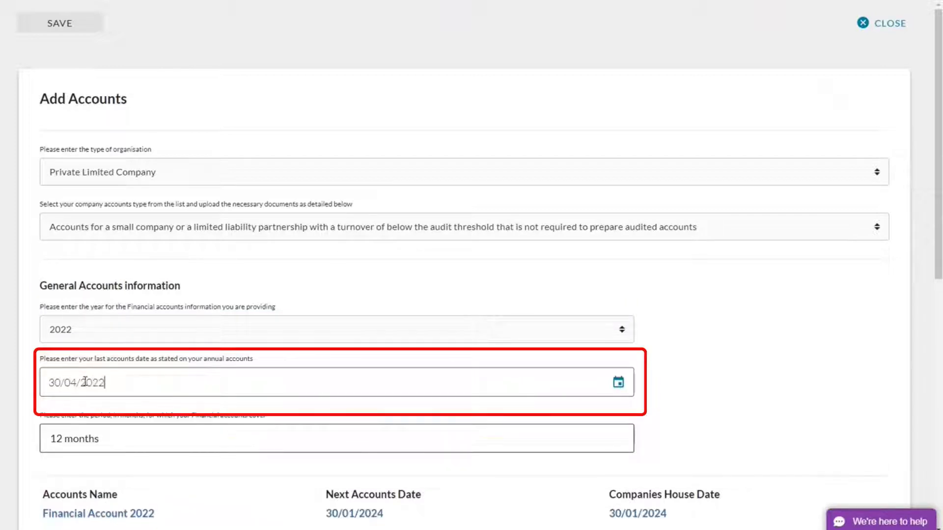
{"action": "left_click", "coordinate": [70, 437]}
{"action": "scroll", "coordinate": [76, 439], "scroll_direction": "down", "scroll_amount": 8}
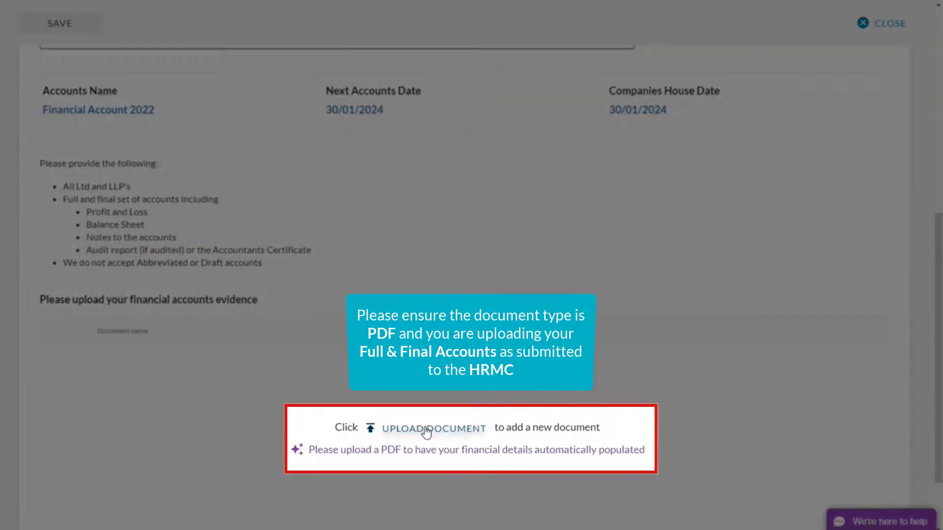
Step: Upload Test Limited Company Aug 2022.pdf as accounts evidence and let AI extract its figures
{"action": "left_click", "coordinate": [426, 430]}
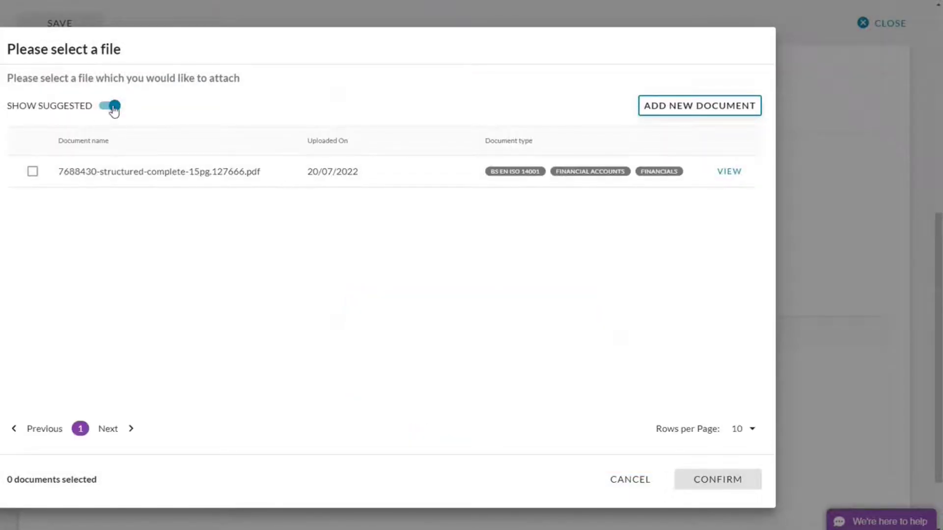
{"action": "left_click", "coordinate": [112, 108]}
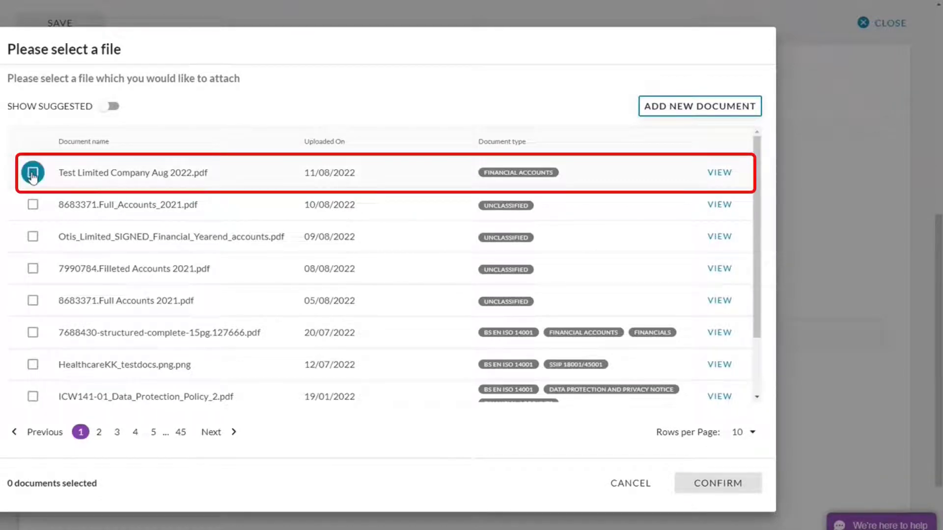
{"action": "left_click", "coordinate": [33, 173]}
{"action": "left_click", "coordinate": [717, 483]}
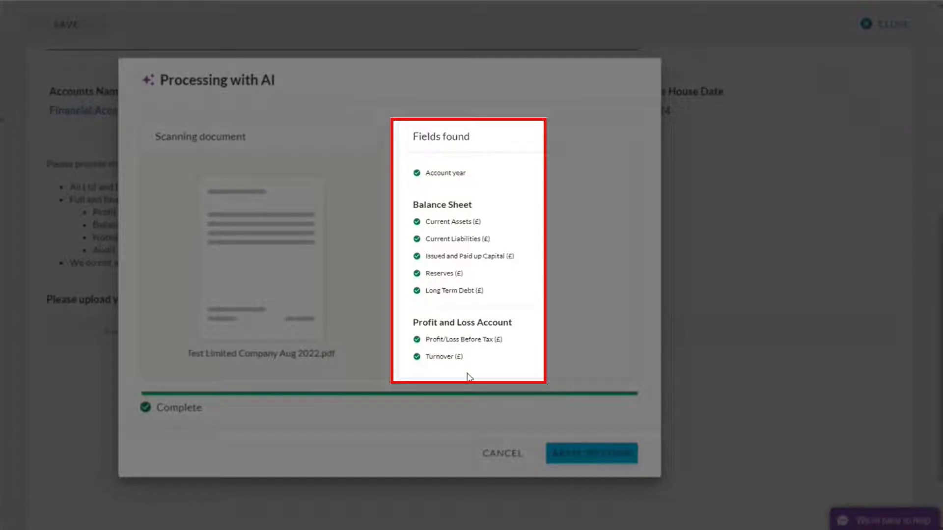
{"action": "scroll", "coordinate": [584, 432], "scroll_direction": "down", "scroll_amount": 1}
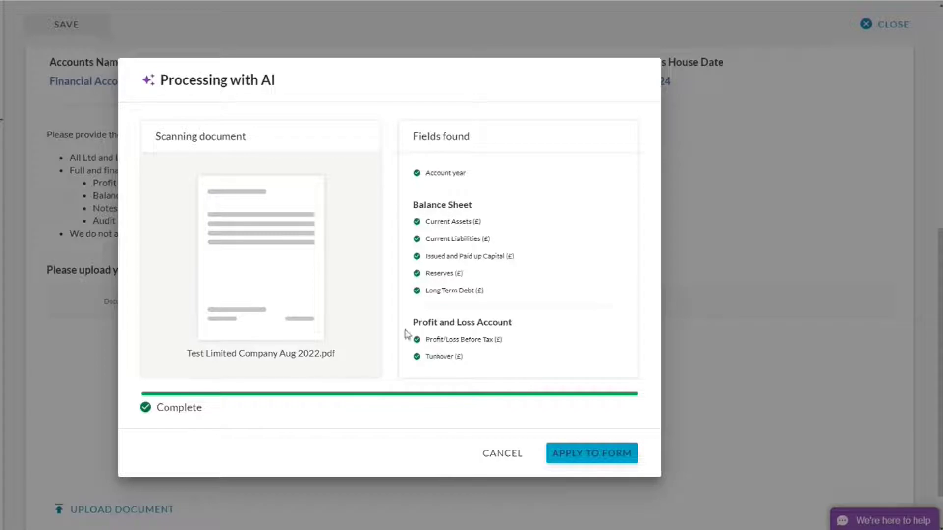
Step: Apply the extracted figures and review them, e.g. Reserves £6,246,369.00, Turnover £7,123,123.00
{"action": "left_click", "coordinate": [577, 456]}
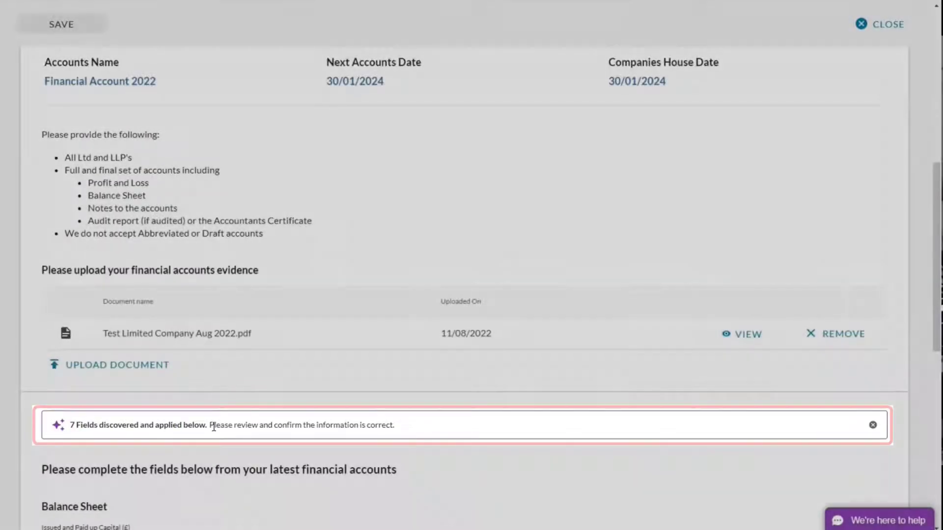
{"action": "scroll", "coordinate": [216, 424], "scroll_direction": "down", "scroll_amount": 5}
{"action": "scroll", "coordinate": [239, 374], "scroll_direction": "down", "scroll_amount": 4}
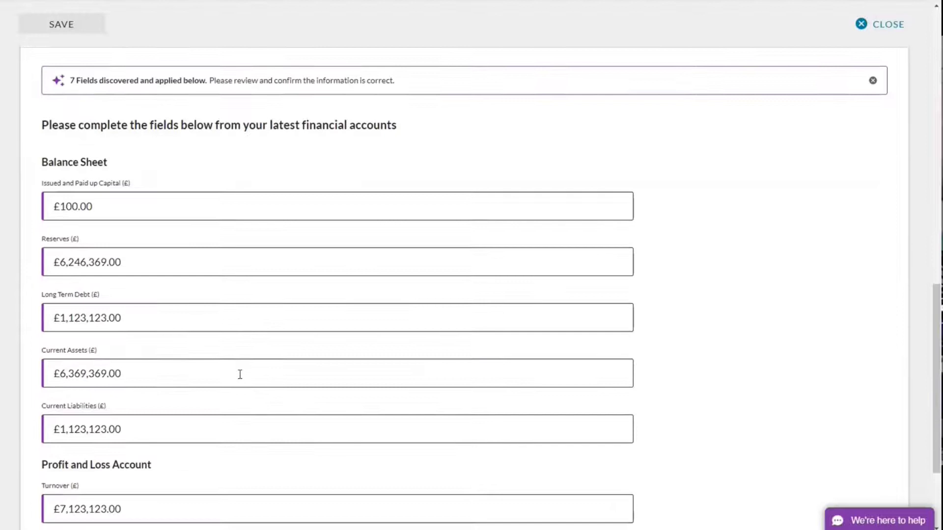
{"action": "scroll", "coordinate": [240, 375], "scroll_direction": "down", "scroll_amount": 1}
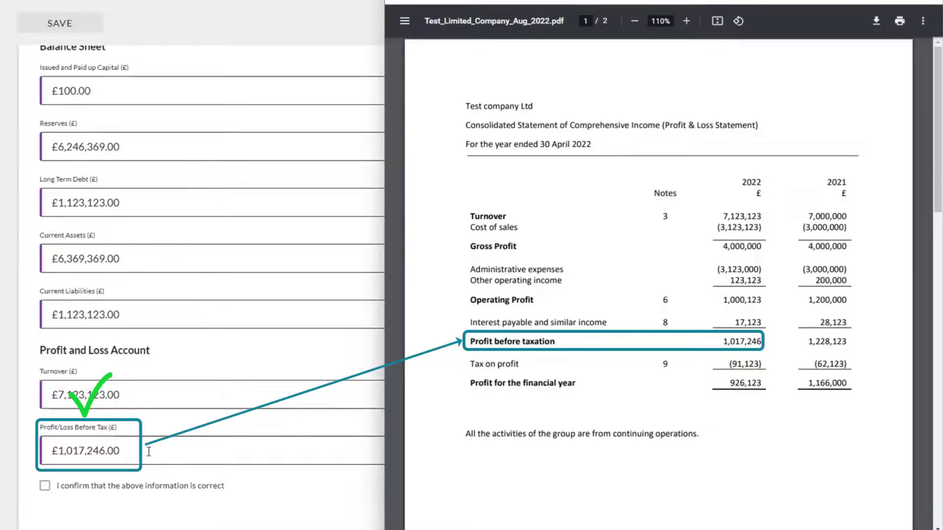
{"action": "scroll", "coordinate": [543, 295], "scroll_direction": "down", "scroll_amount": 2}
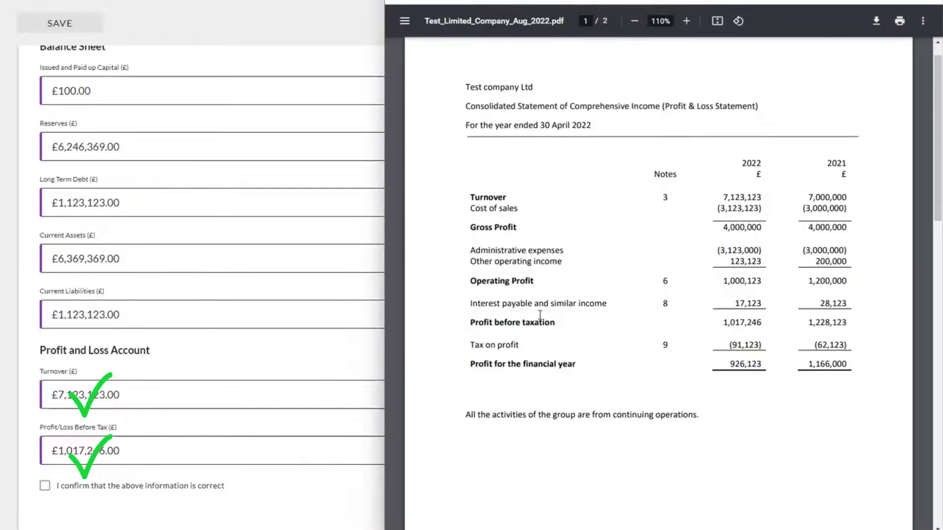
{"action": "scroll", "coordinate": [542, 327], "scroll_direction": "down", "scroll_amount": 8}
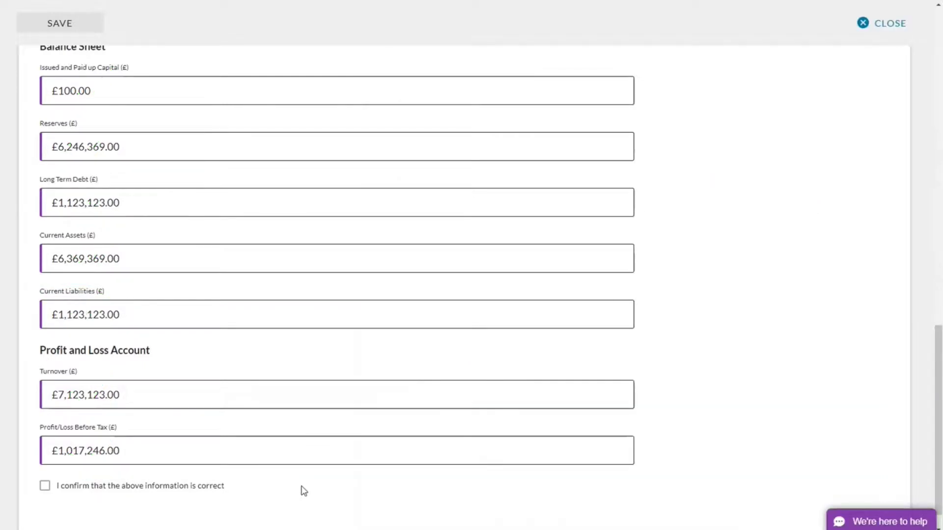
Step: Tick the accuracy confirmation and save the 2022 financial accounts
{"action": "left_click", "coordinate": [45, 487]}
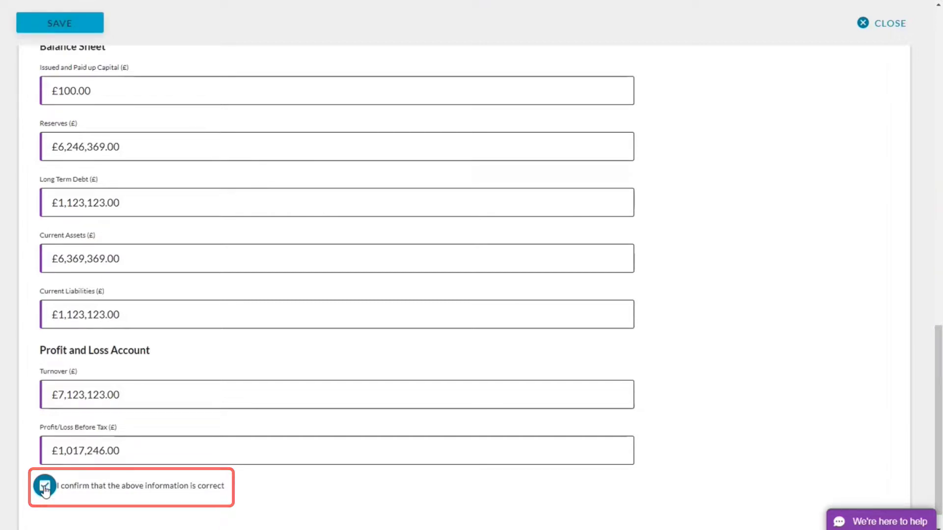
{"action": "left_click", "coordinate": [60, 24]}
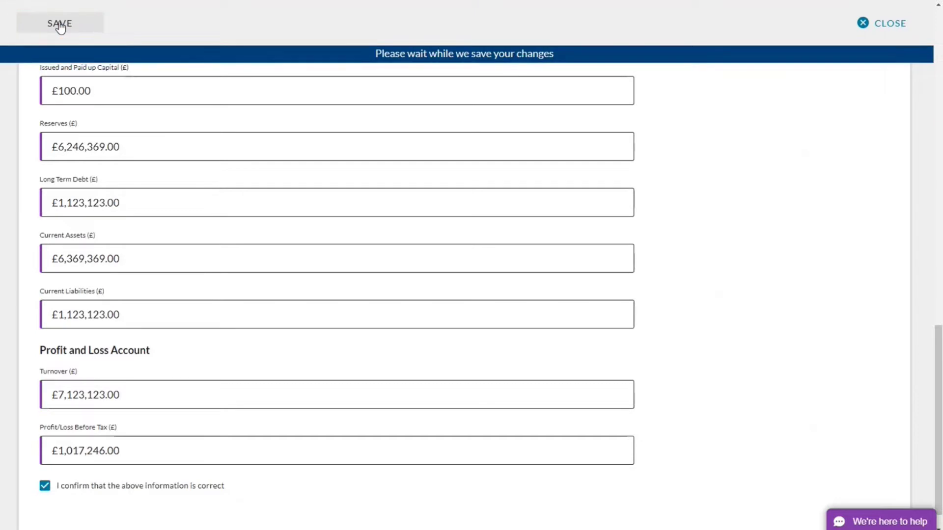